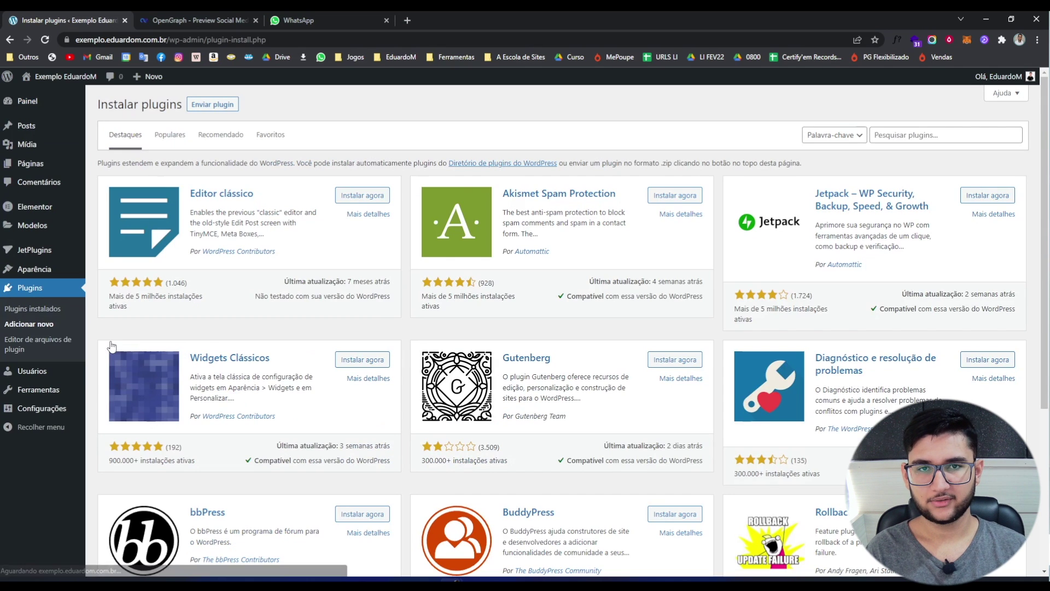
Find the Yoast SEO plugin in the plugin directory, install it and activate it
click(951, 136)
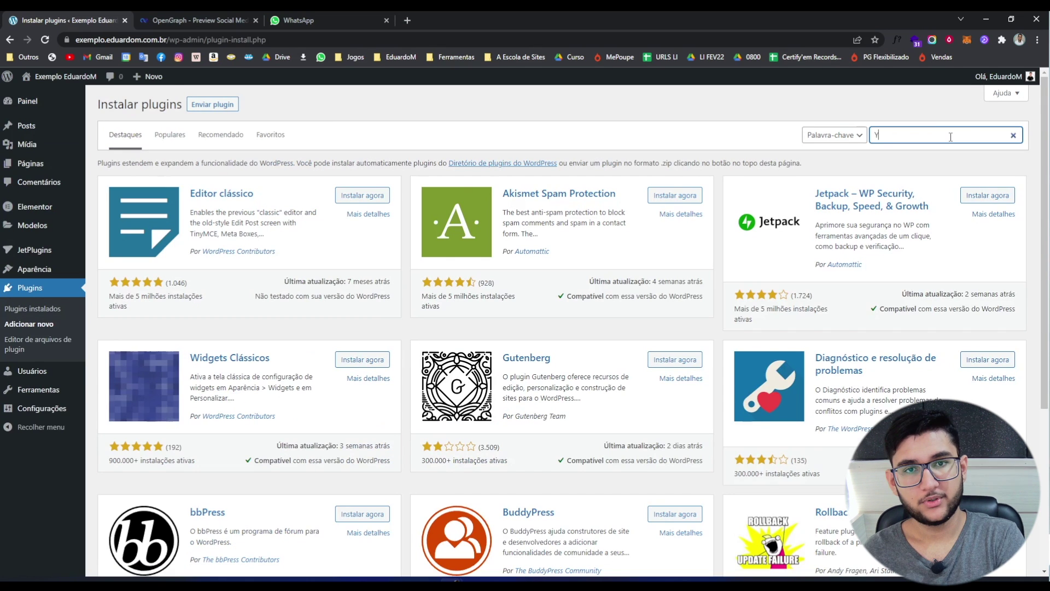
text(Yoast SEO)
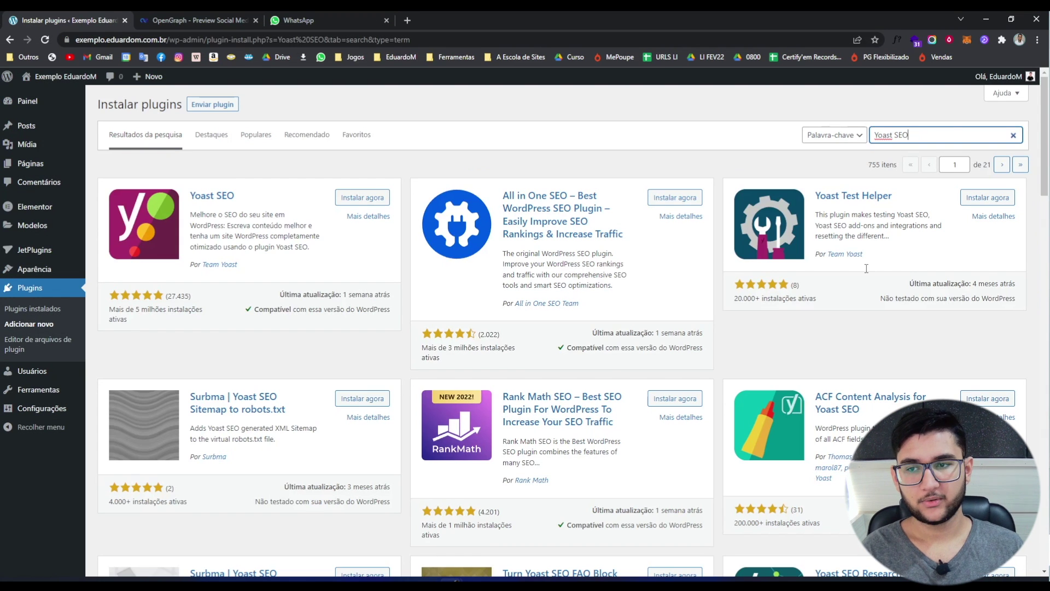
click(365, 198)
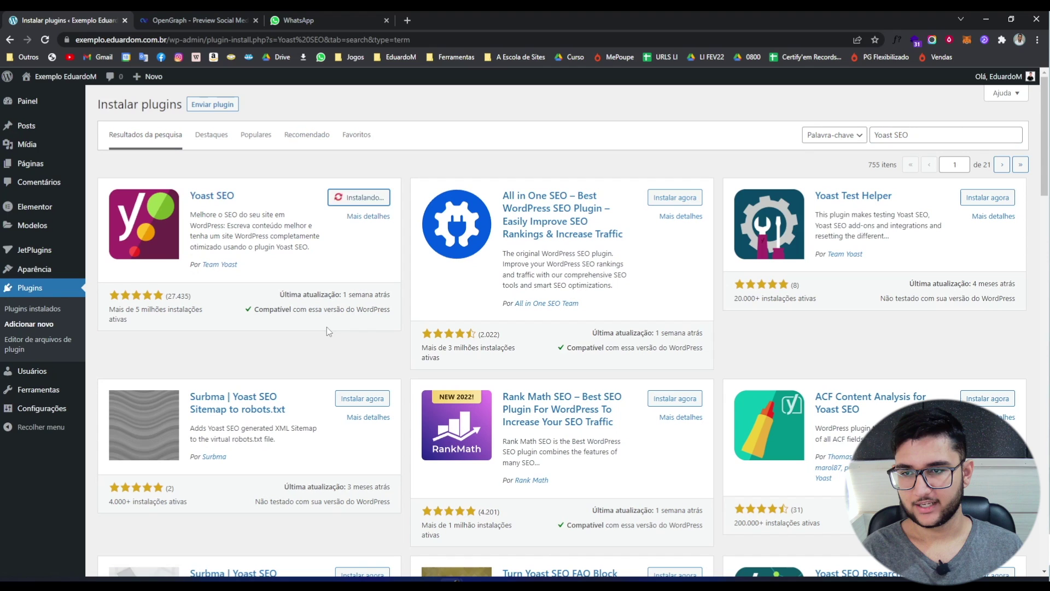
click(374, 198)
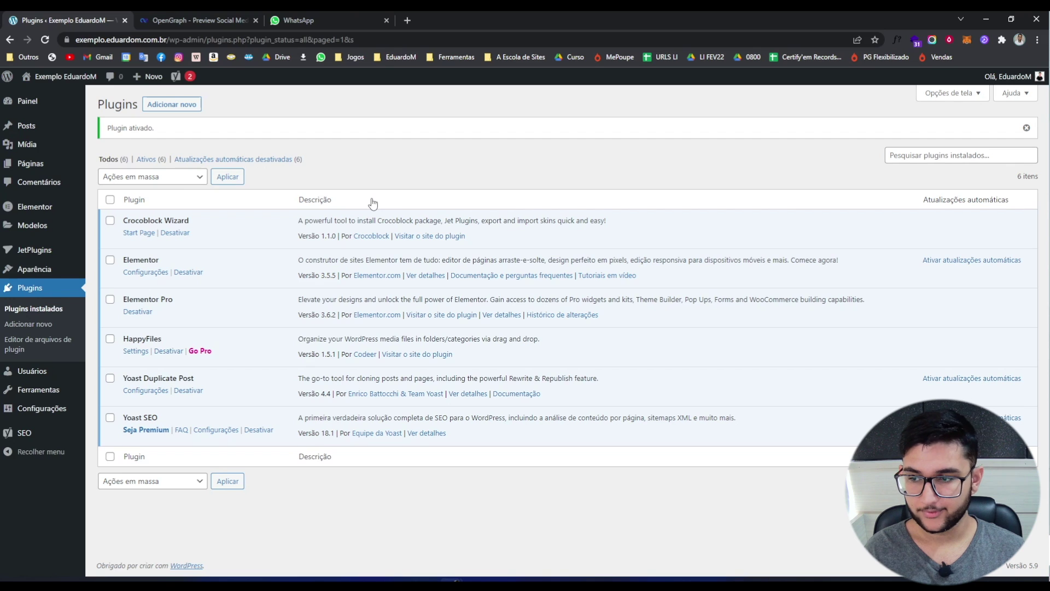
Start the Configurar Yoast SEO workout, run its SEO data optimization and continue to the site representation section
mouse_move(32, 428)
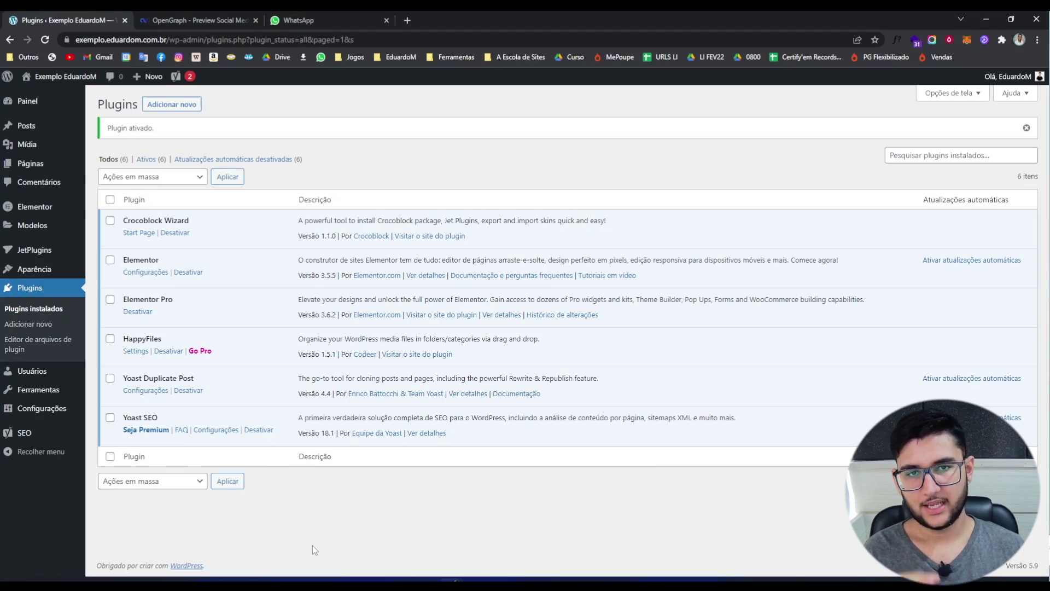
mouse_move(46, 432)
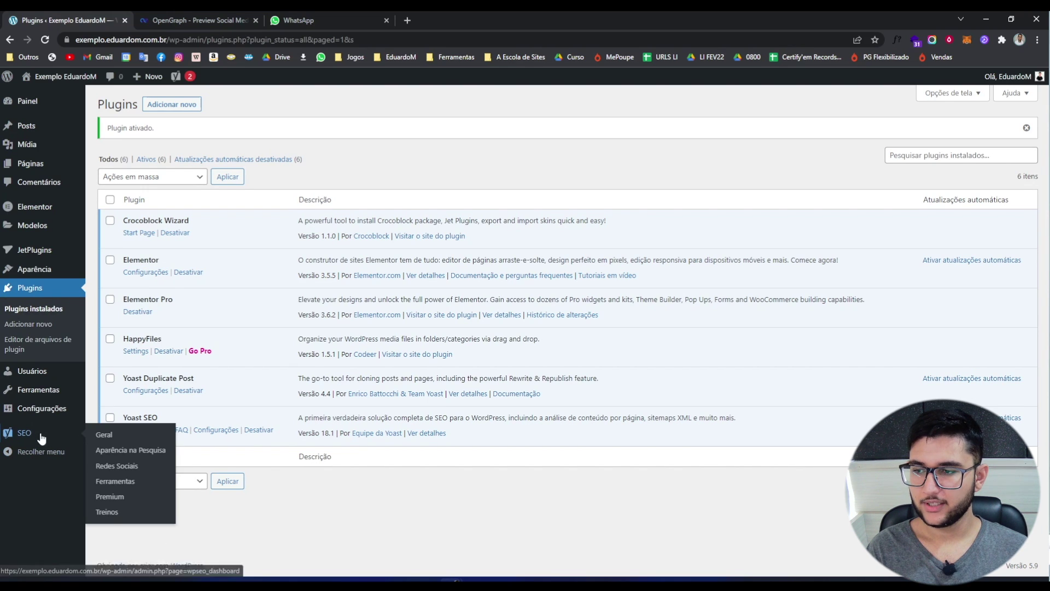
click(109, 512)
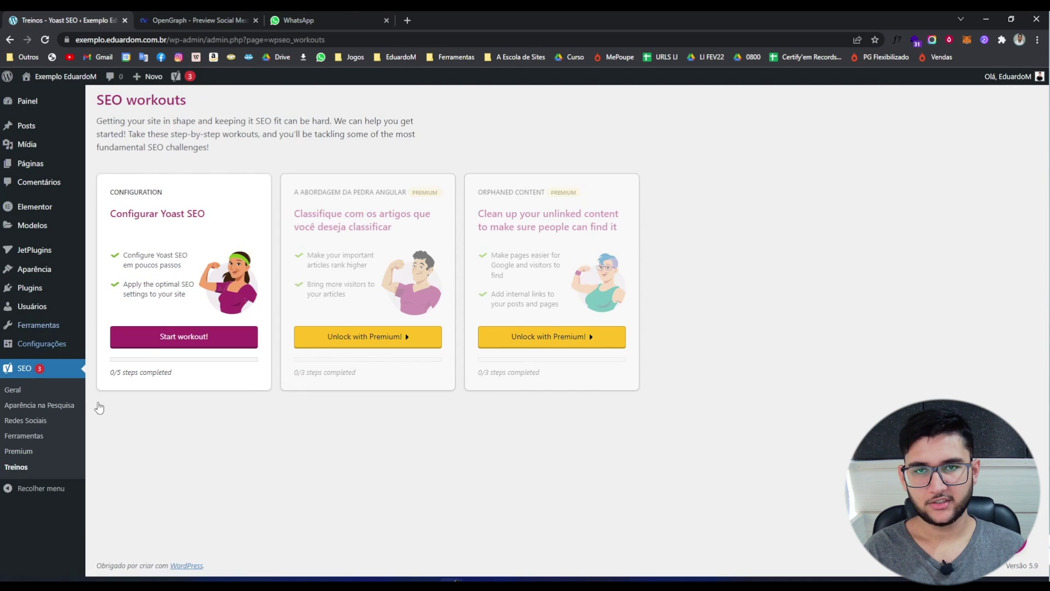
click(164, 338)
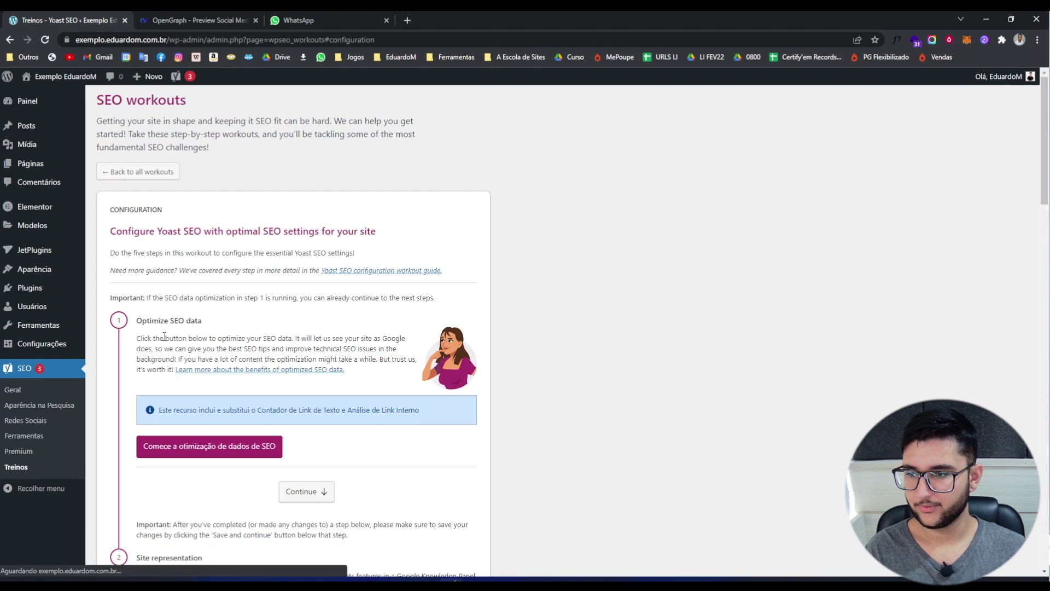
scroll(340, 323, down, 3)
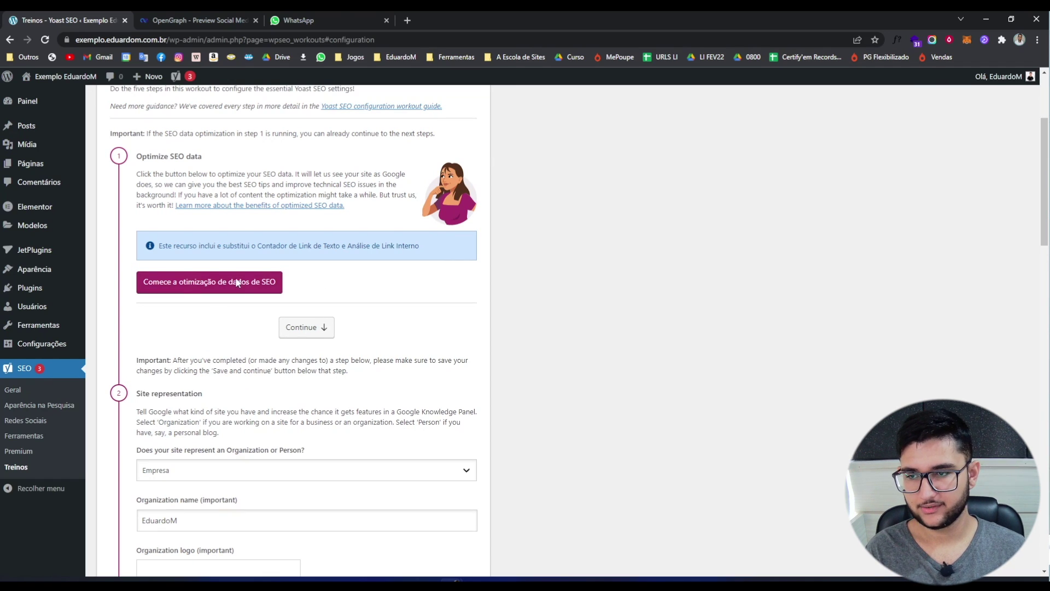
click(201, 290)
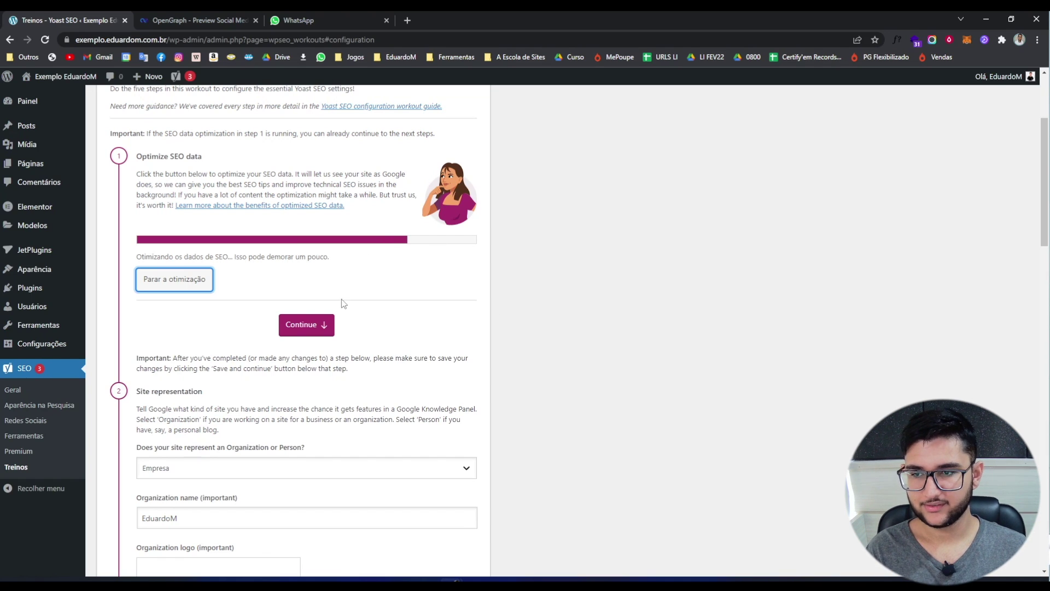
scroll(344, 303, down, 1)
click(311, 269)
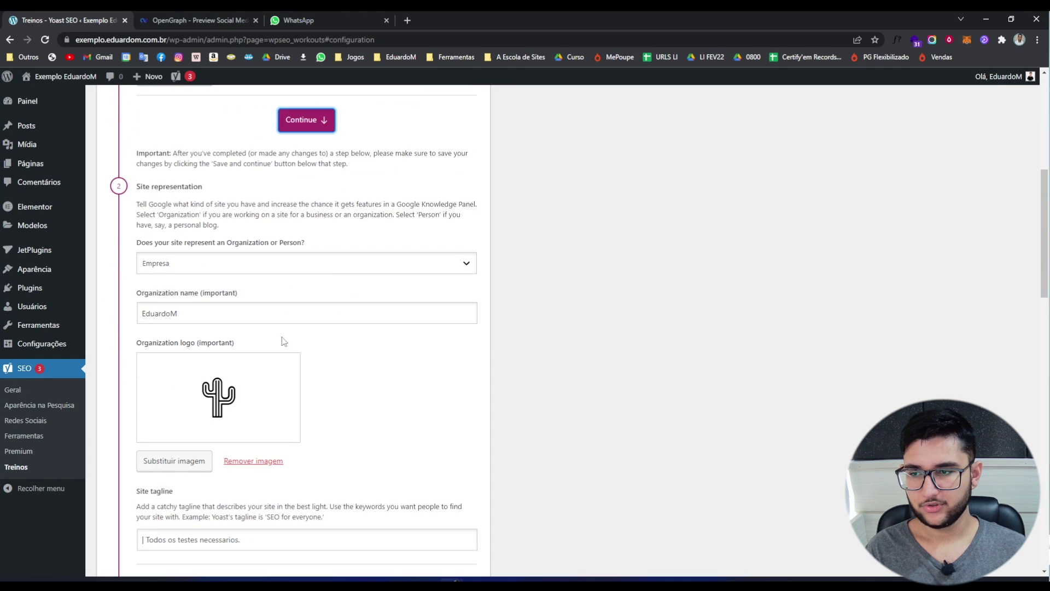
Try the Pessoa option for the site representation and its name choice, and switch back to Empresa
scroll(263, 344, down, 1)
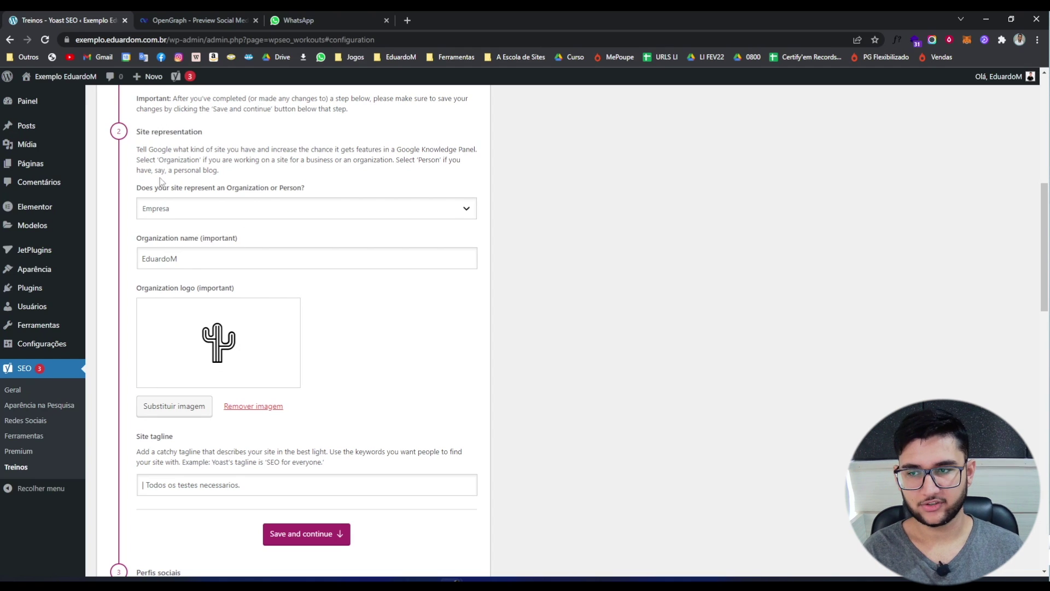
click(163, 207)
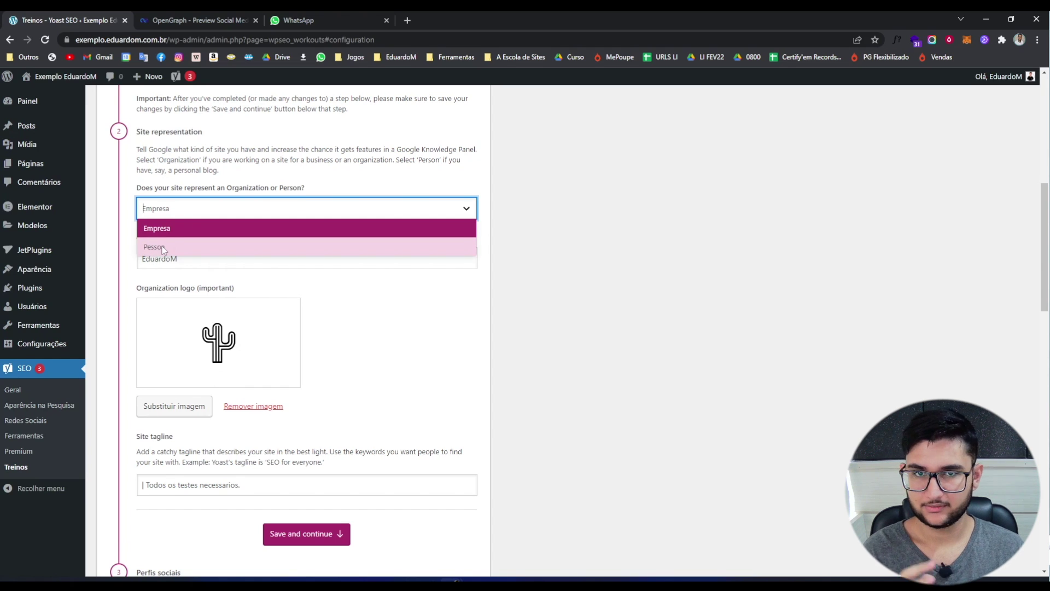
scroll(163, 250, down, 1)
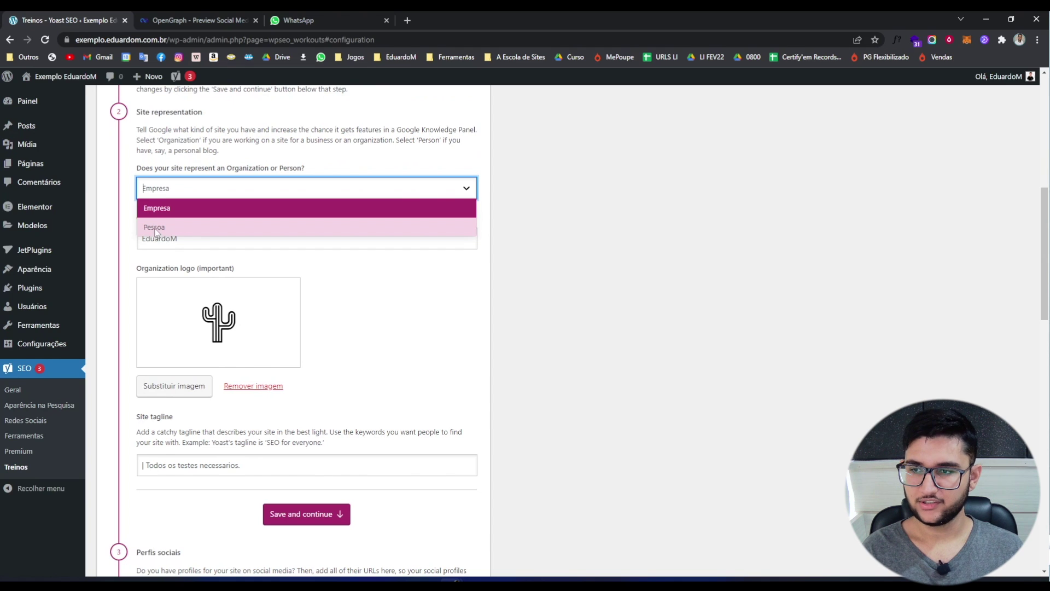
click(156, 230)
scroll(219, 315, down, 2)
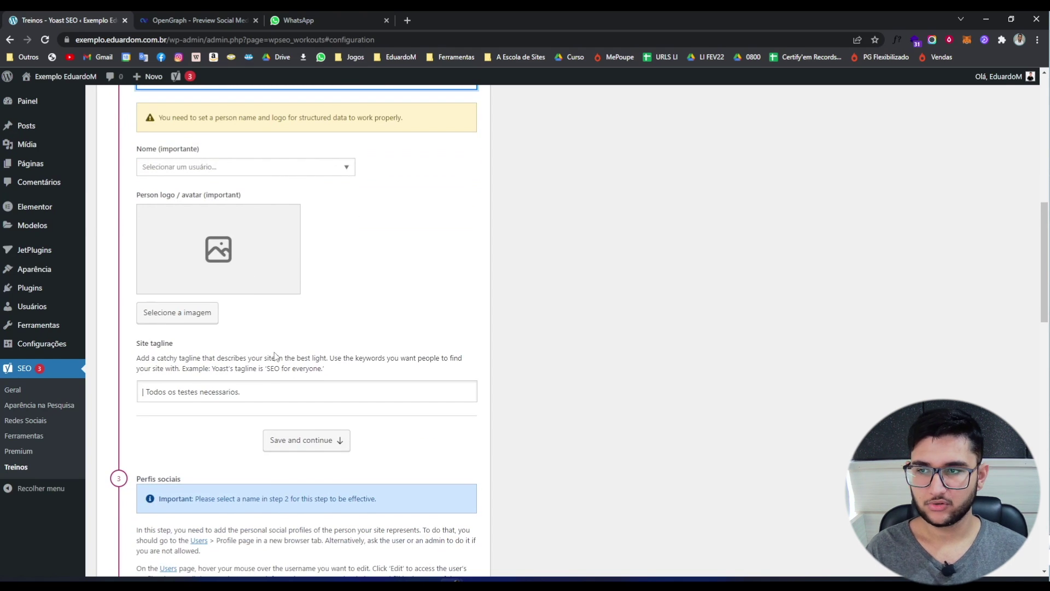
click(225, 171)
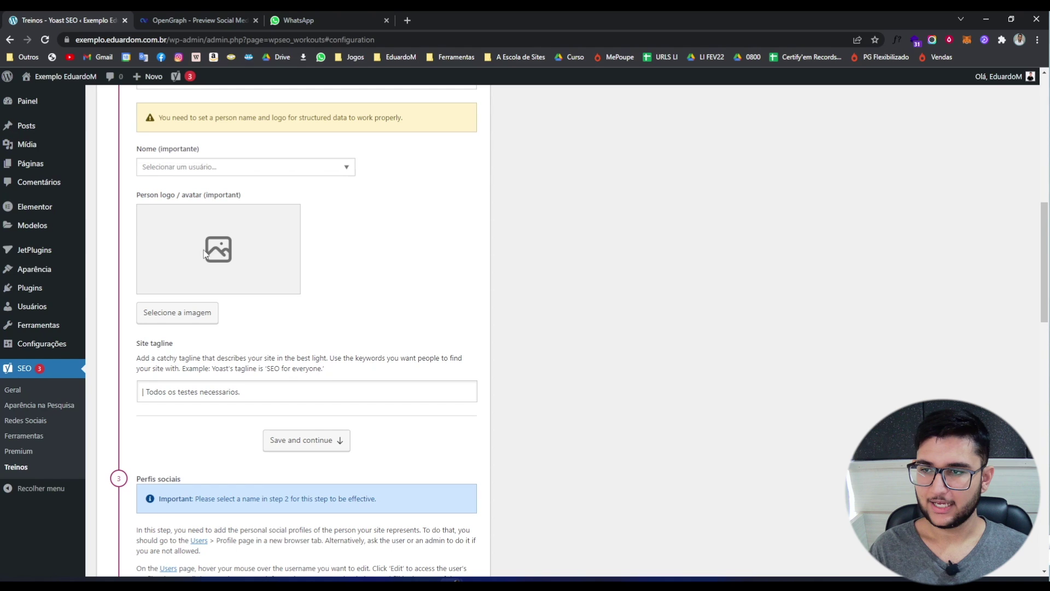
scroll(203, 305, up, 2)
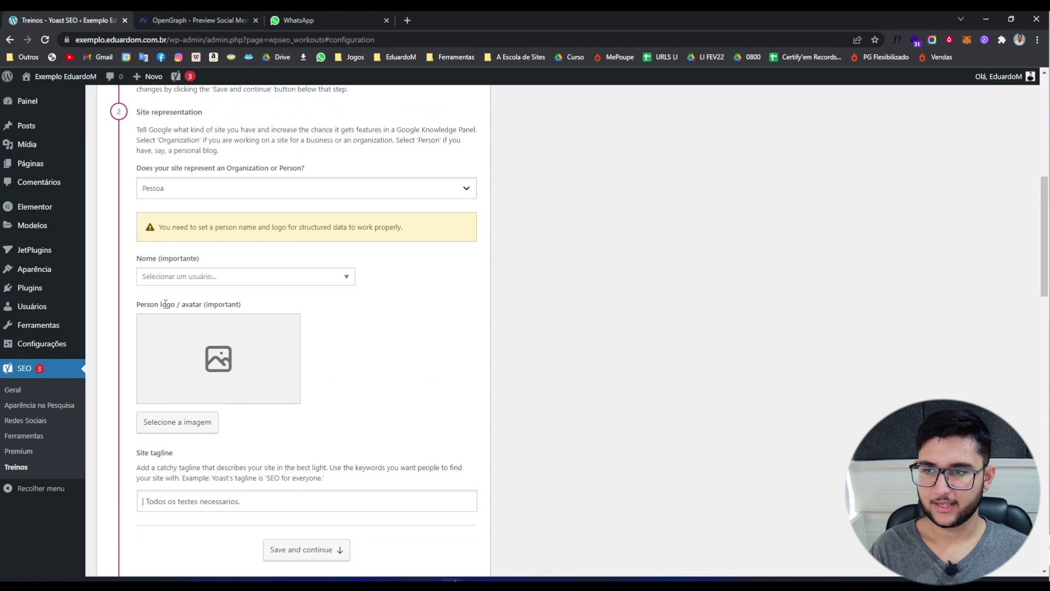
scroll(159, 194, up, 2)
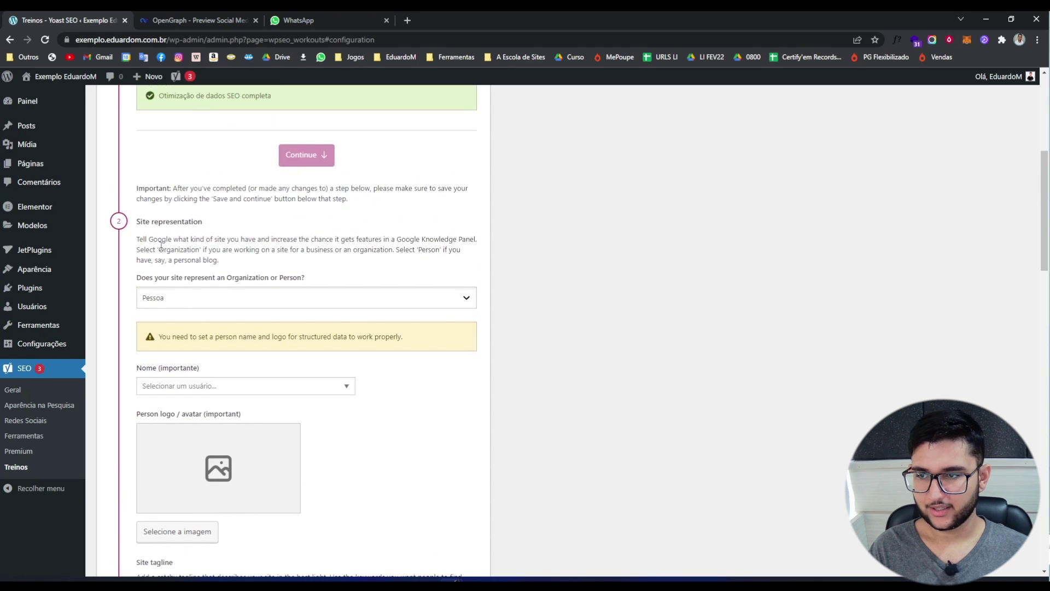
click(170, 298)
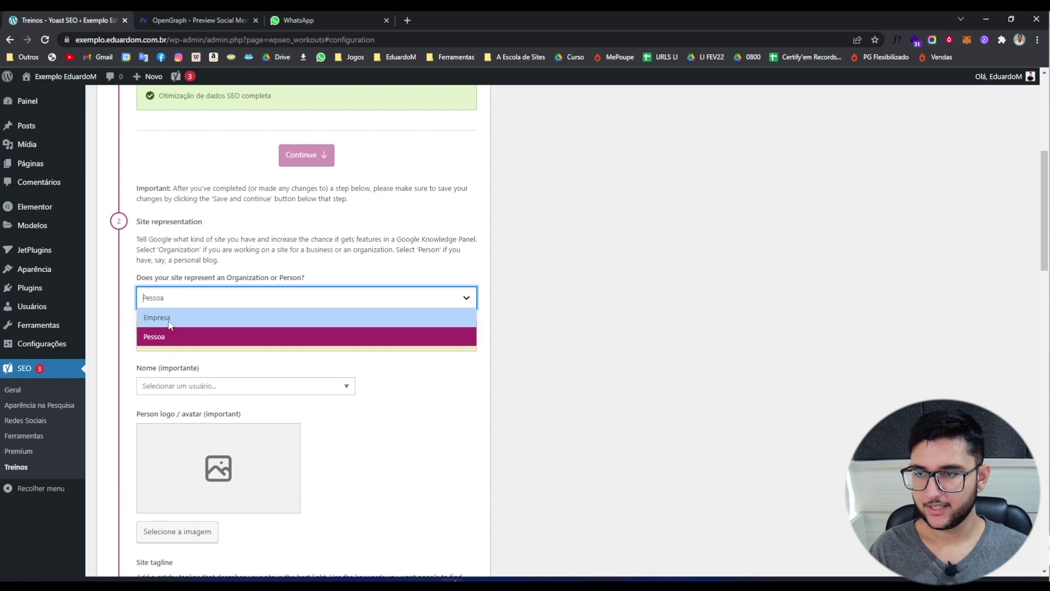
click(169, 320)
Review the SEO data optimization status and the organization name in the configuration workout
scroll(169, 327, up, 4)
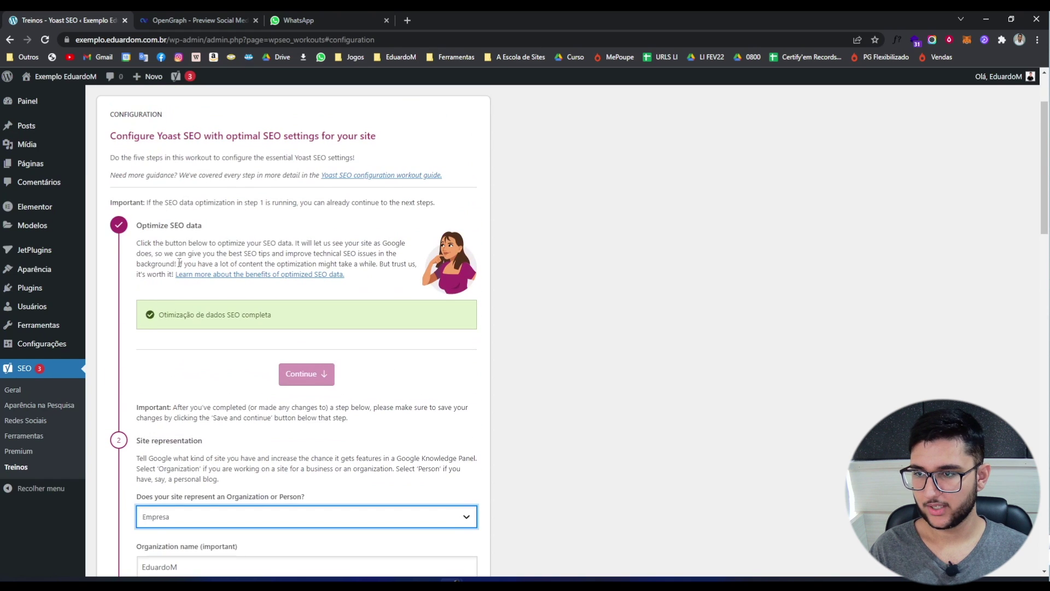
drag(350, 285, 29, 307)
drag(159, 315, 267, 321)
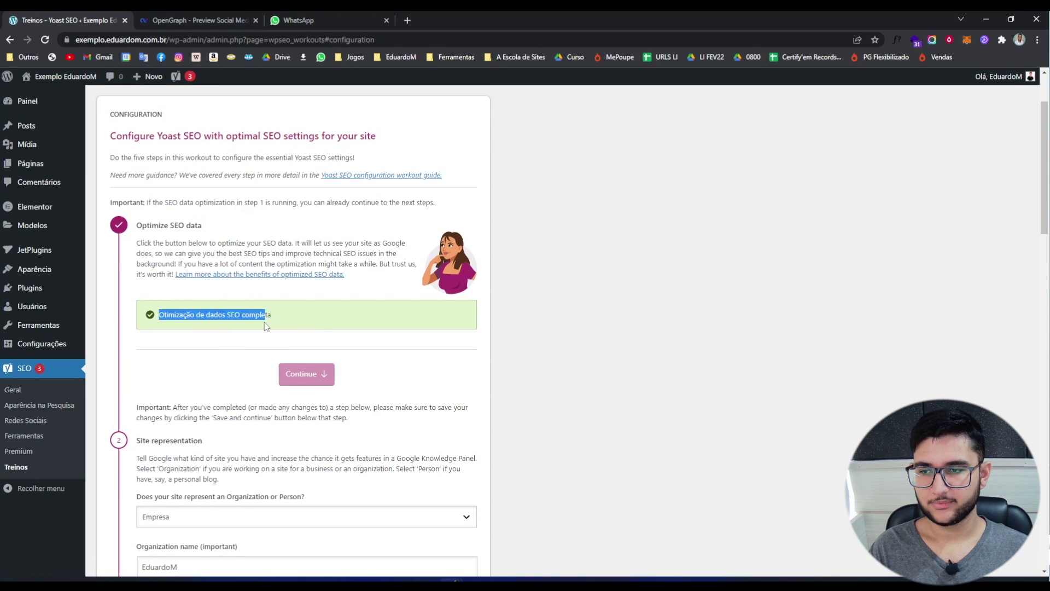
click(317, 327)
scroll(316, 329, down, 5)
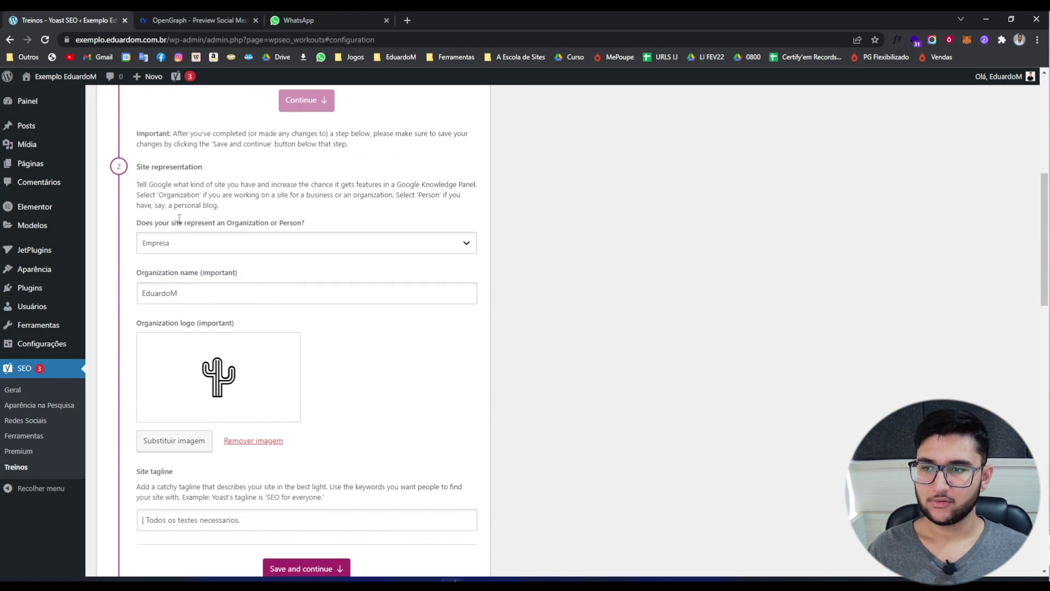
double_click(212, 297)
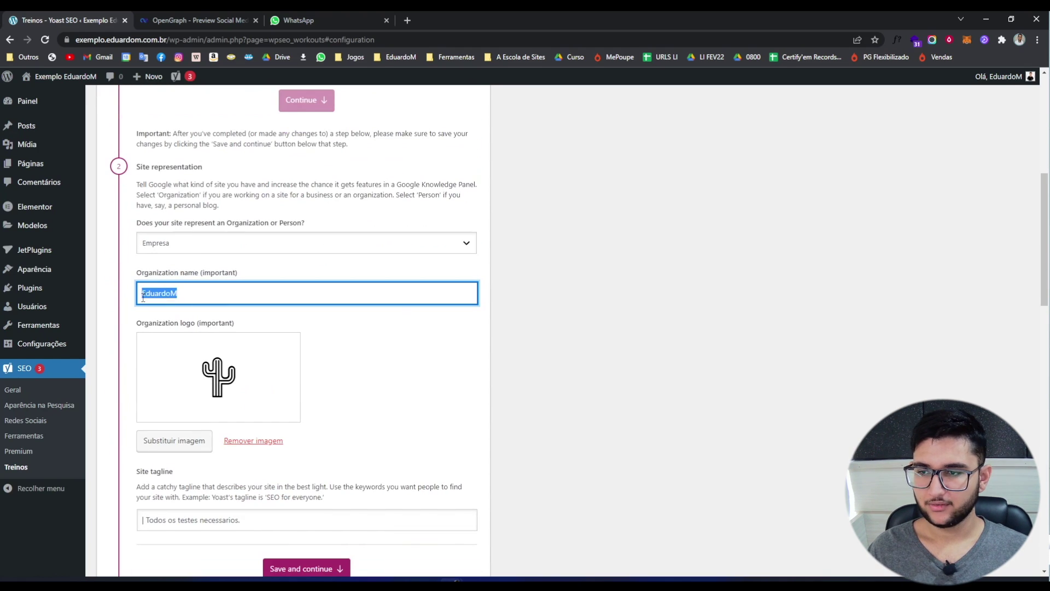
scroll(356, 293, down, 2)
click(340, 281)
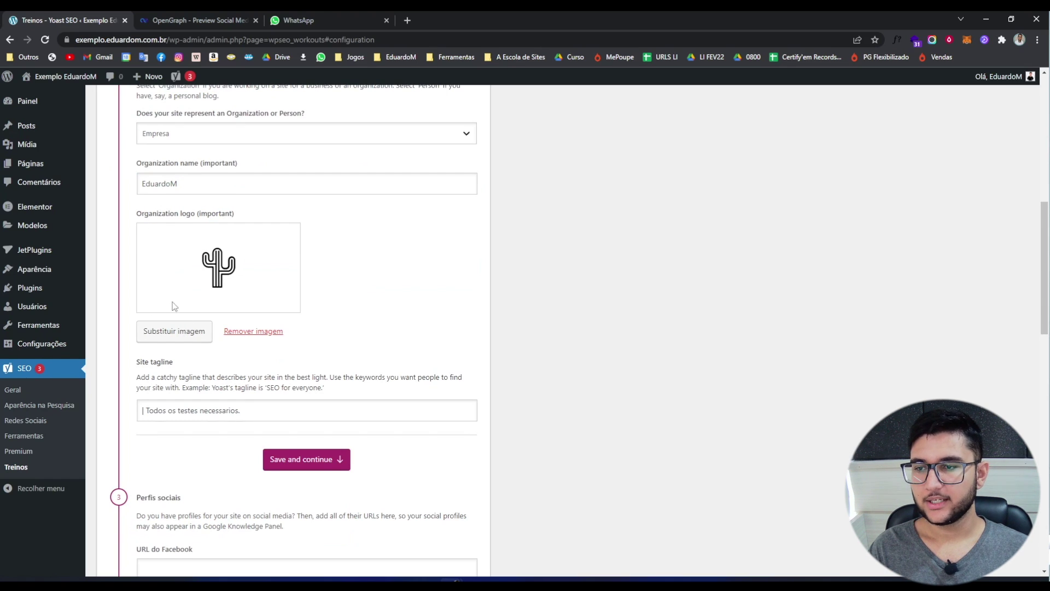
Replace the organization logo with the wave image client3.png from the Logo category of the media library
click(192, 335)
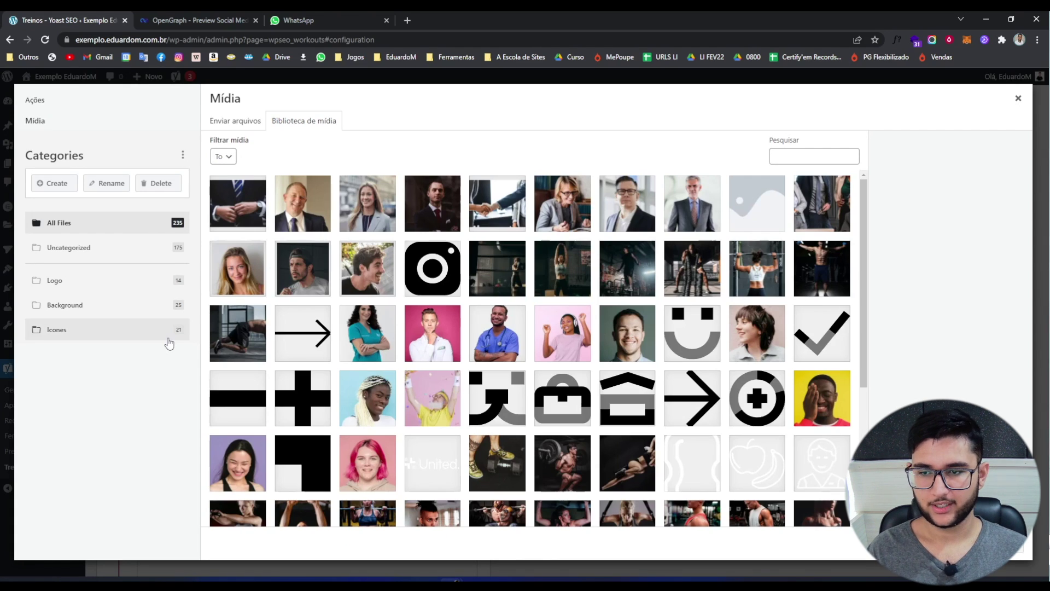
click(126, 280)
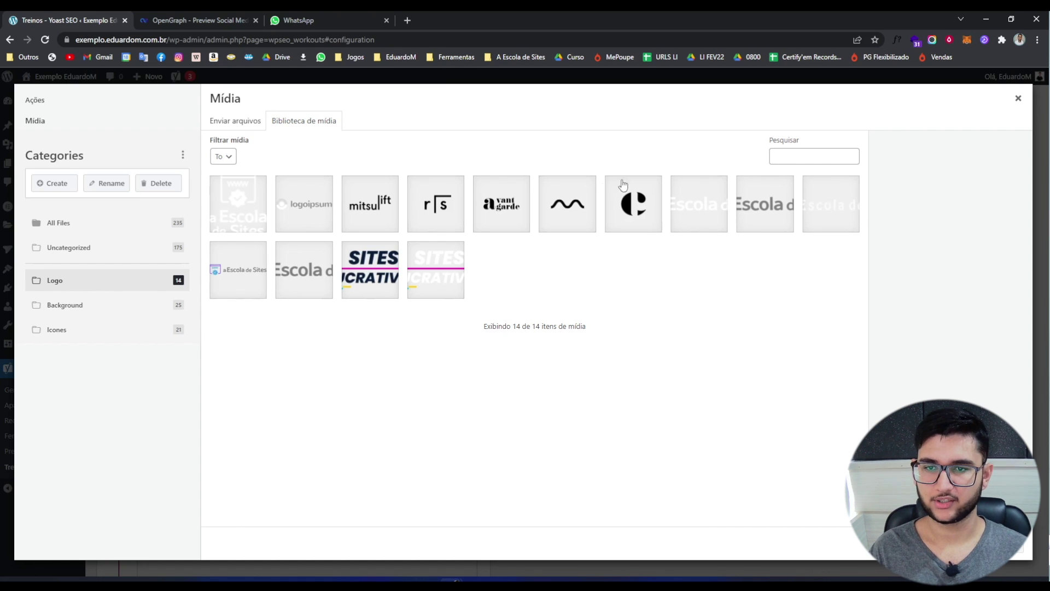
click(561, 196)
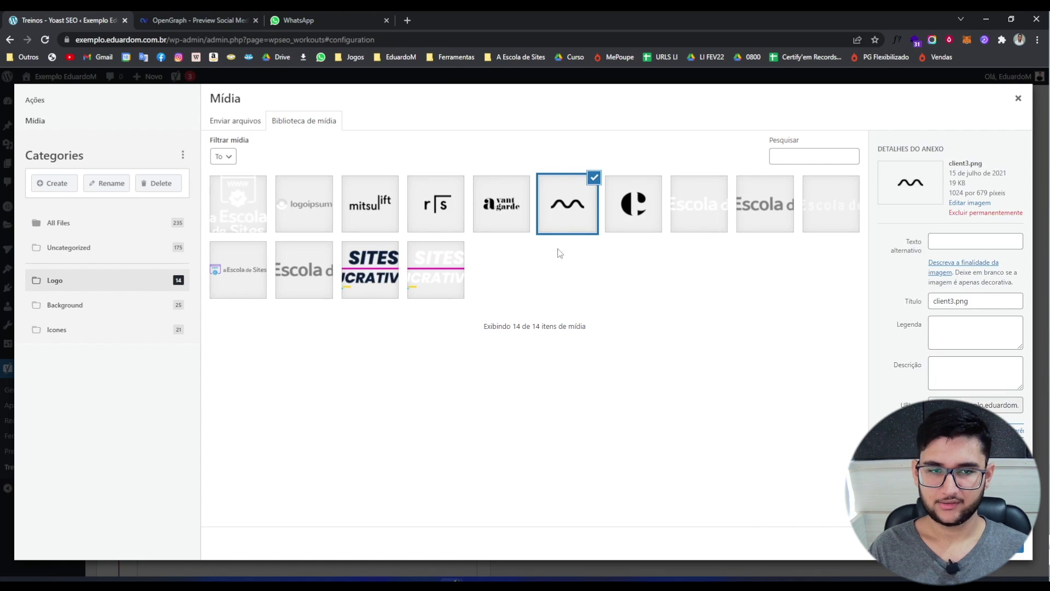
click(1002, 546)
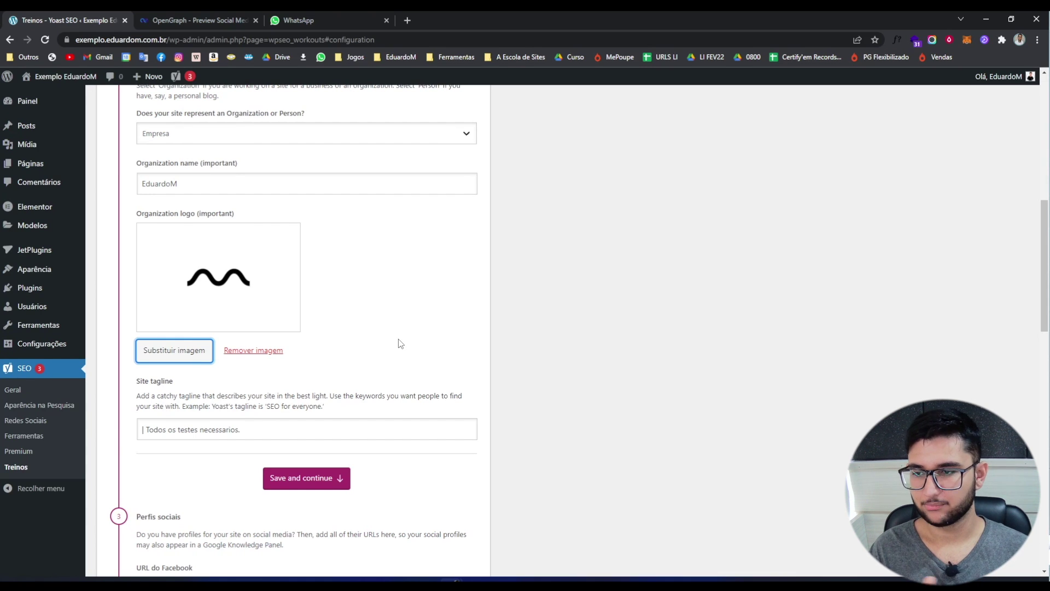
Translate the workout page into Portuguese and read the guidance for the site tagline
scroll(398, 343, down, 2)
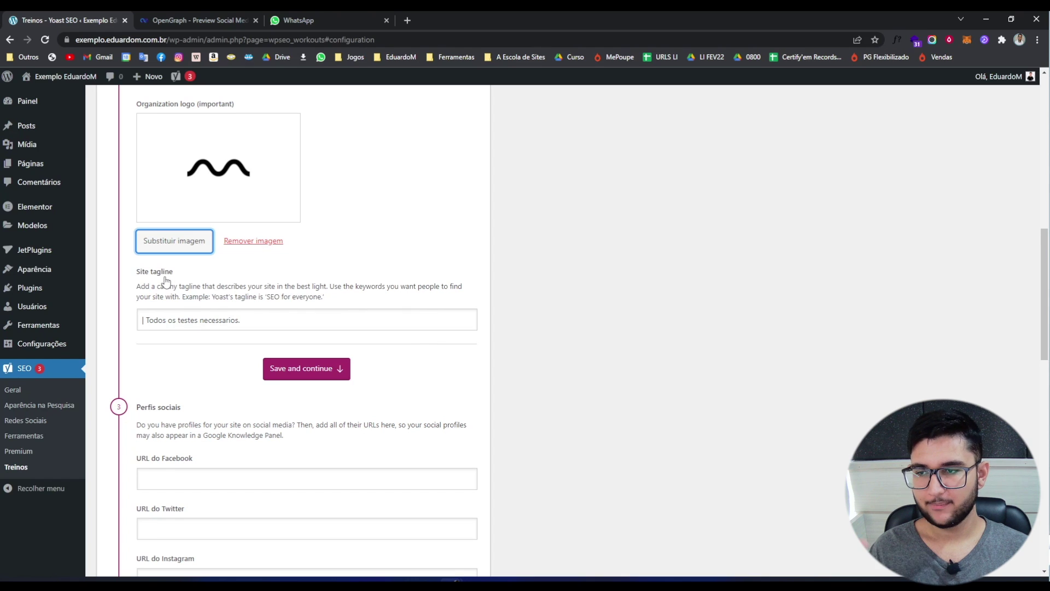
right_click(280, 288)
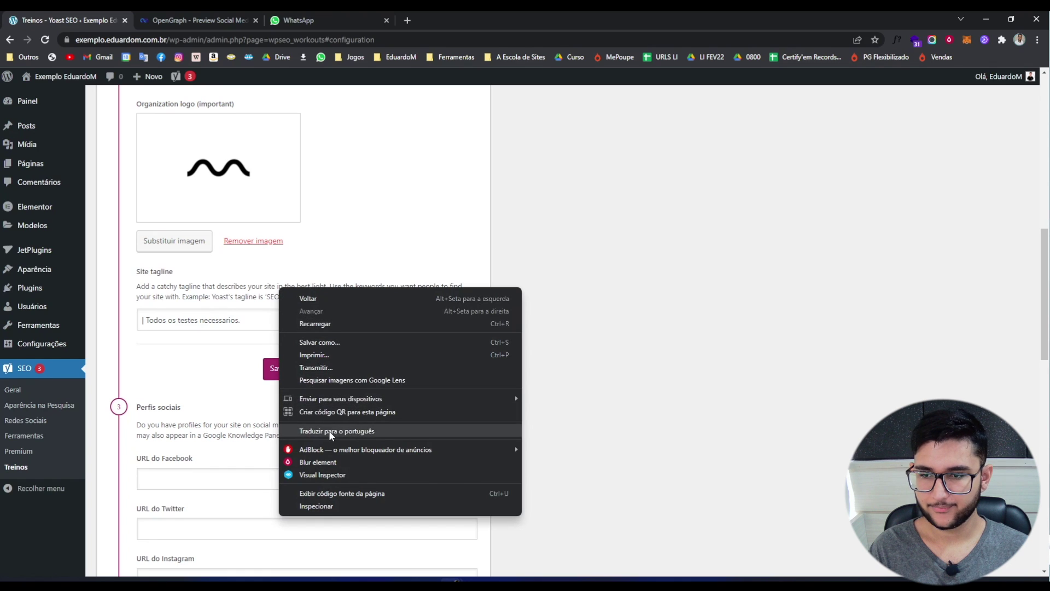
click(331, 431)
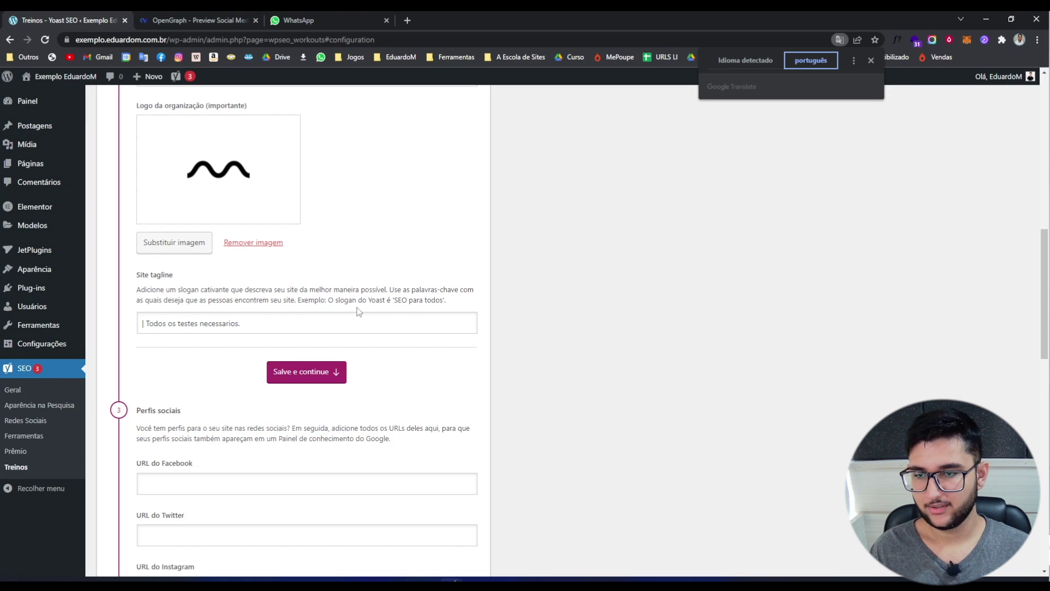
drag(413, 292, 461, 290)
click(437, 309)
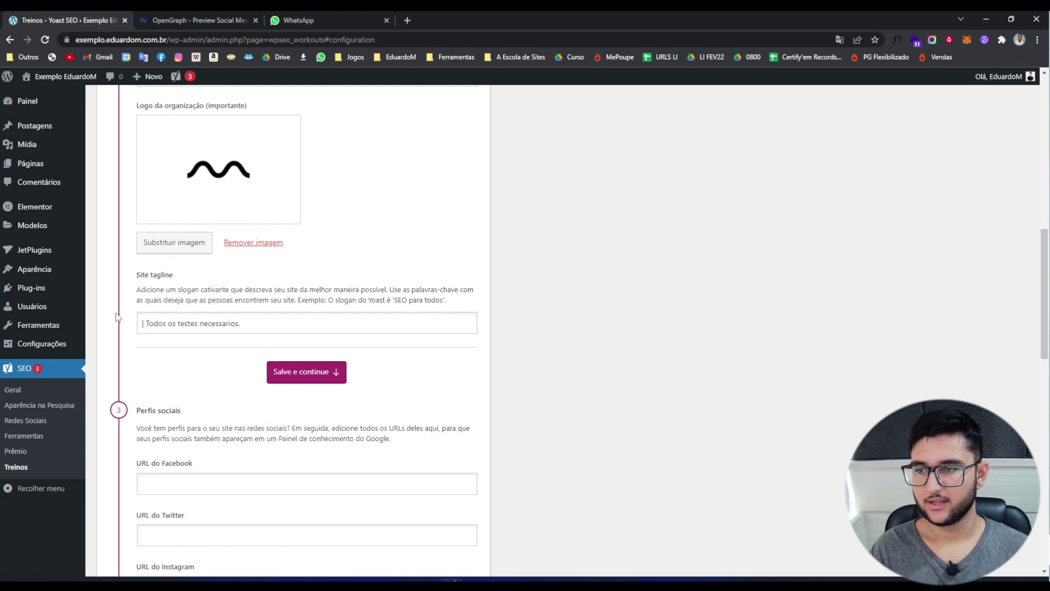
Save the site representation section and the social profiles section, leaving all profile URLs empty
click(304, 373)
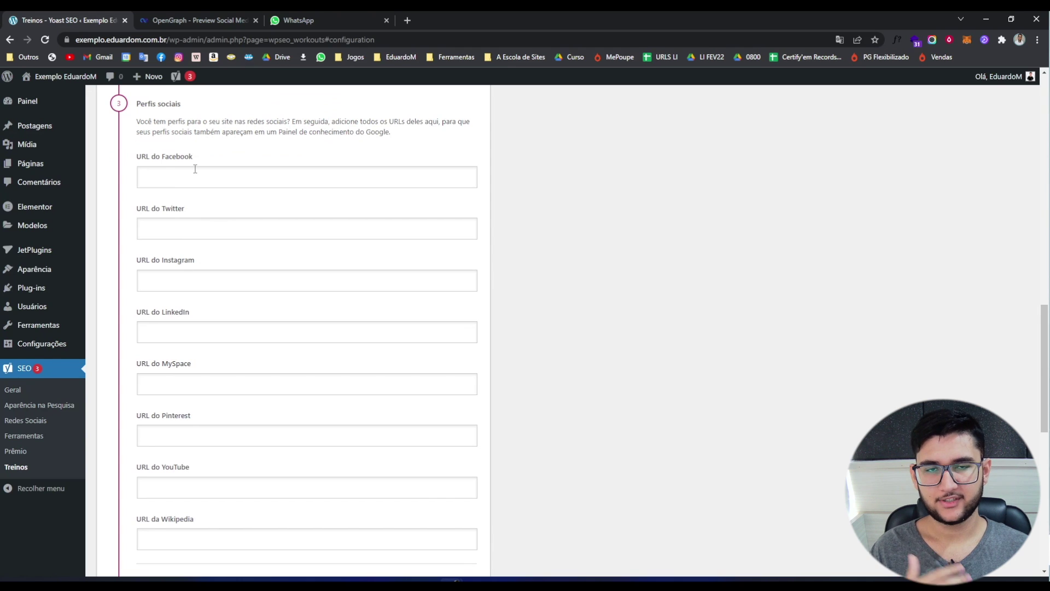
scroll(165, 312, down, 6)
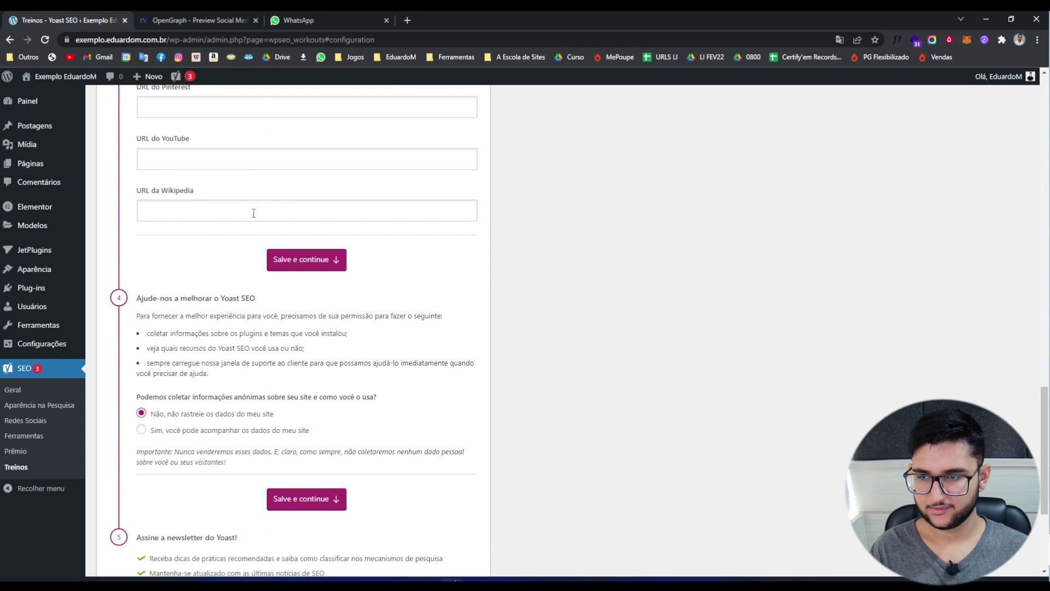
click(317, 269)
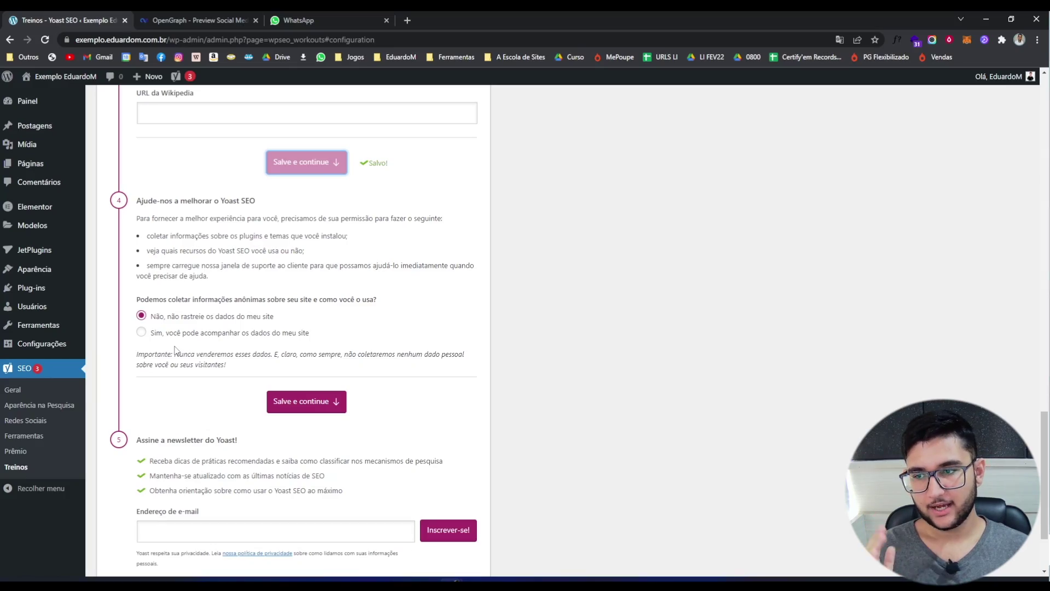
Allow Yoast to collect anonymous site data and read the privacy note below the tracking options
click(142, 334)
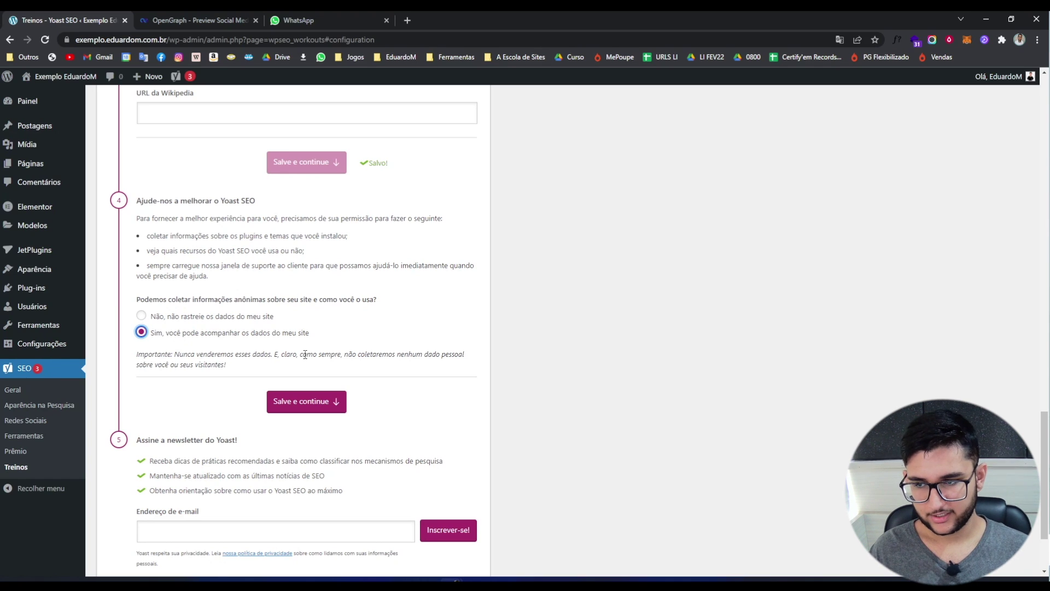
drag(349, 355, 277, 355)
drag(174, 354, 277, 354)
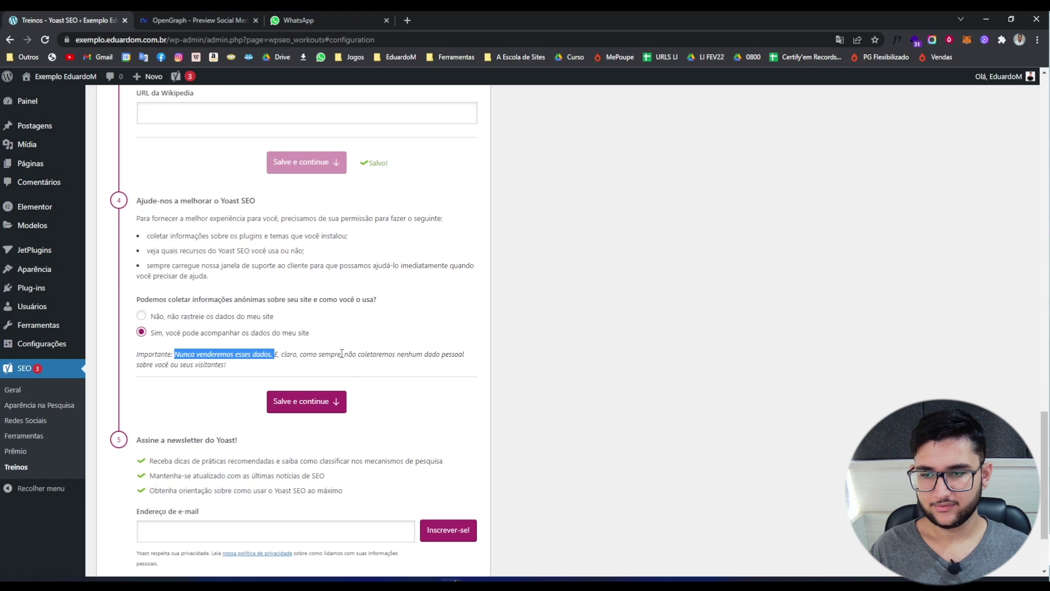
drag(346, 354, 383, 367)
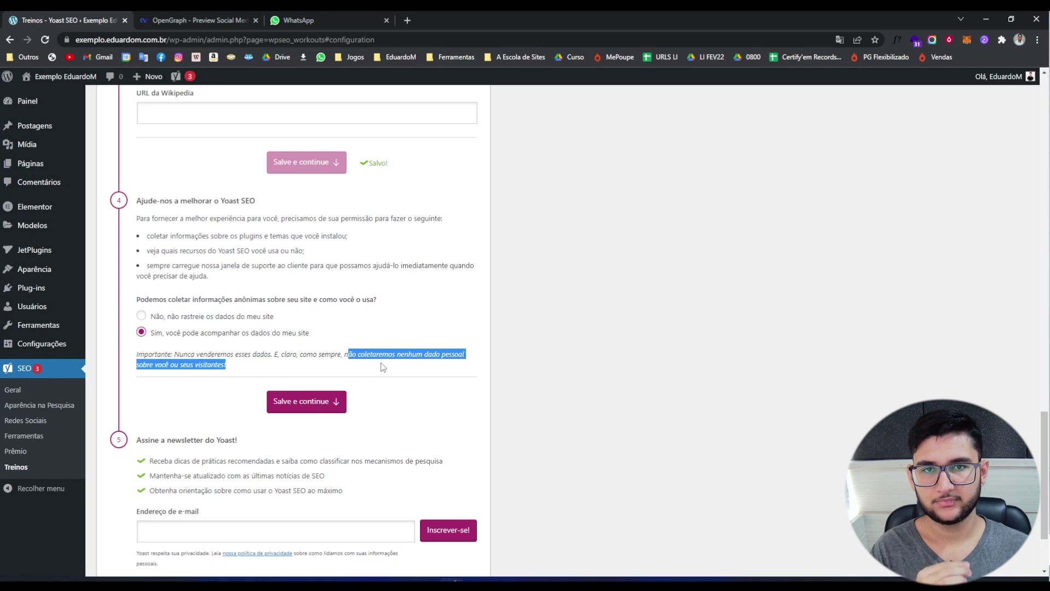
click(383, 367)
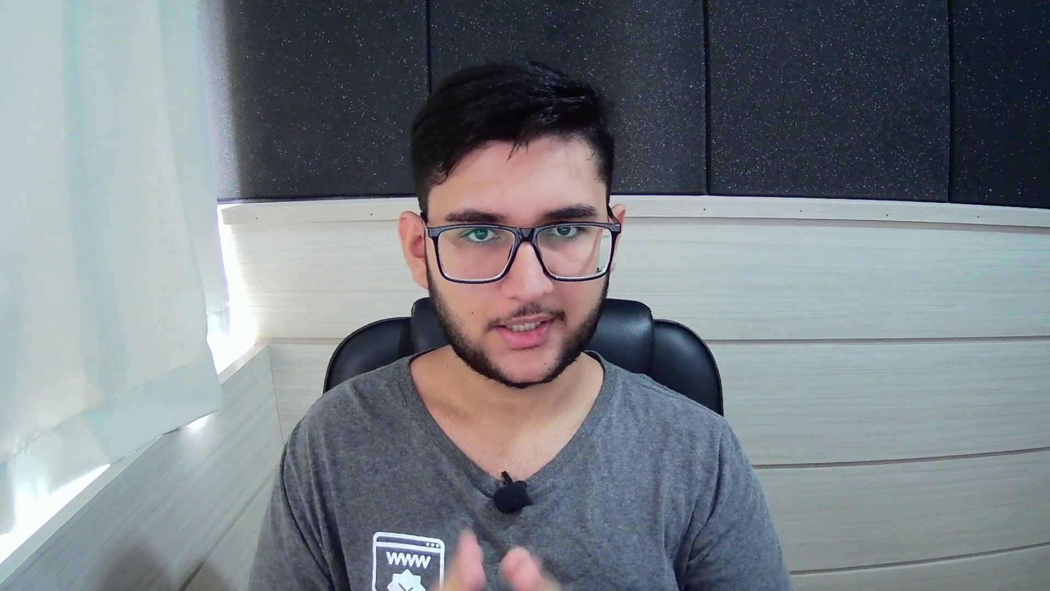